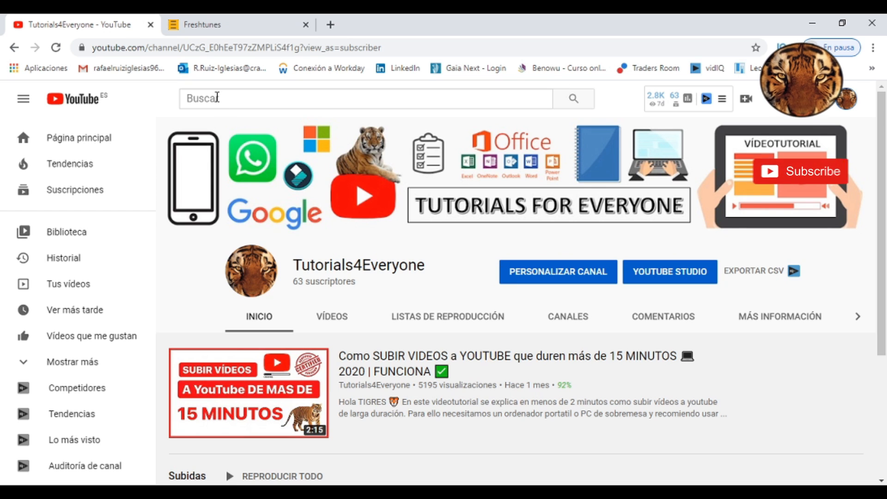
- Switch to the FreshTunes site, accept the terms and conditions, and sign in with the second listed Google account
left_click(224, 16)
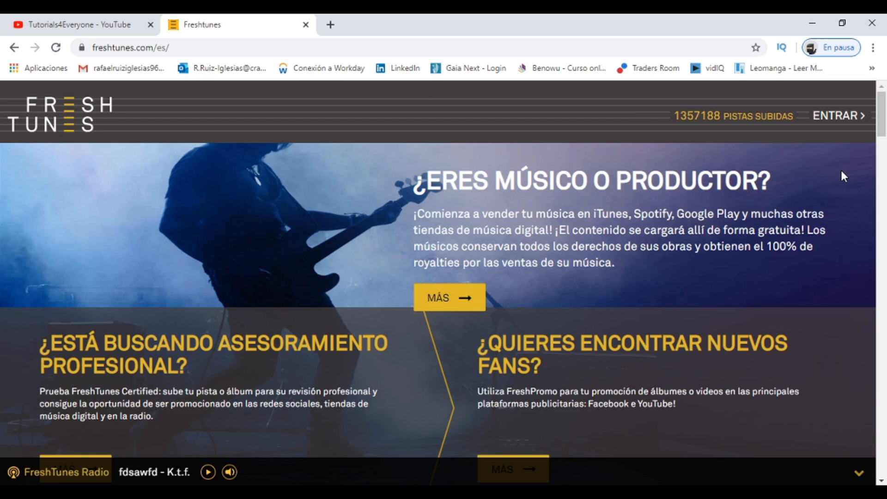
left_click(843, 118)
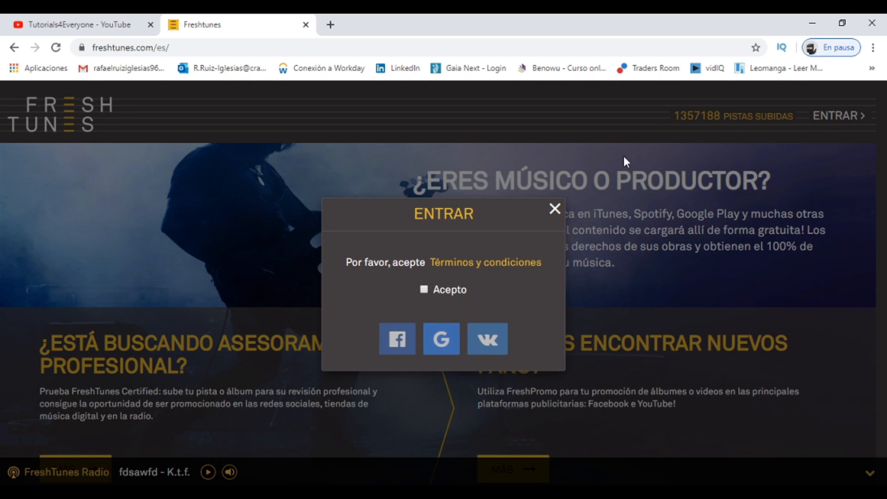
left_click(424, 290)
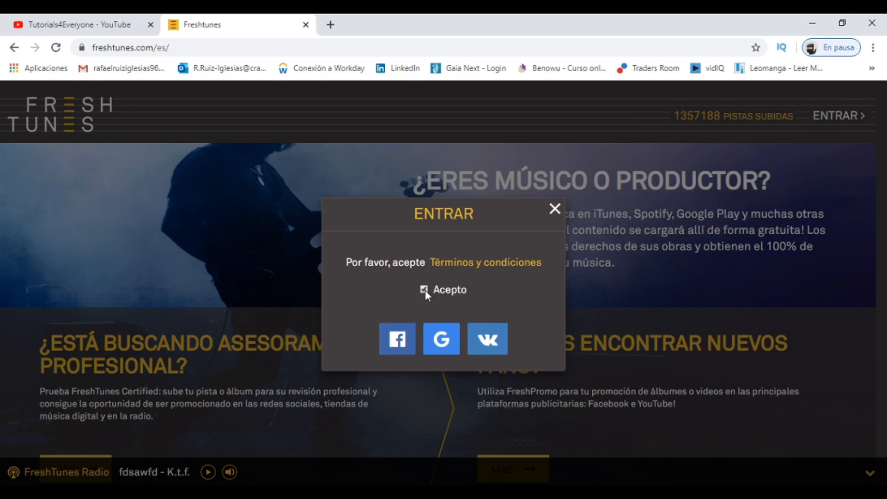
left_click(436, 341)
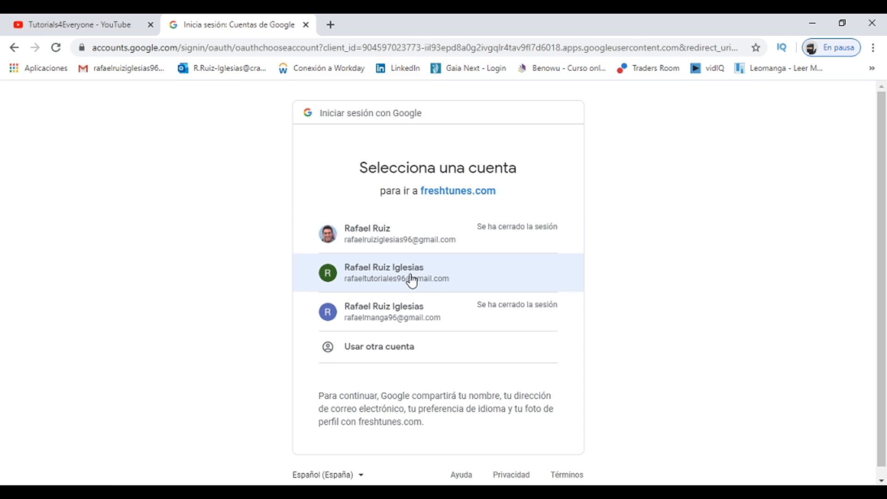
left_click(531, 279)
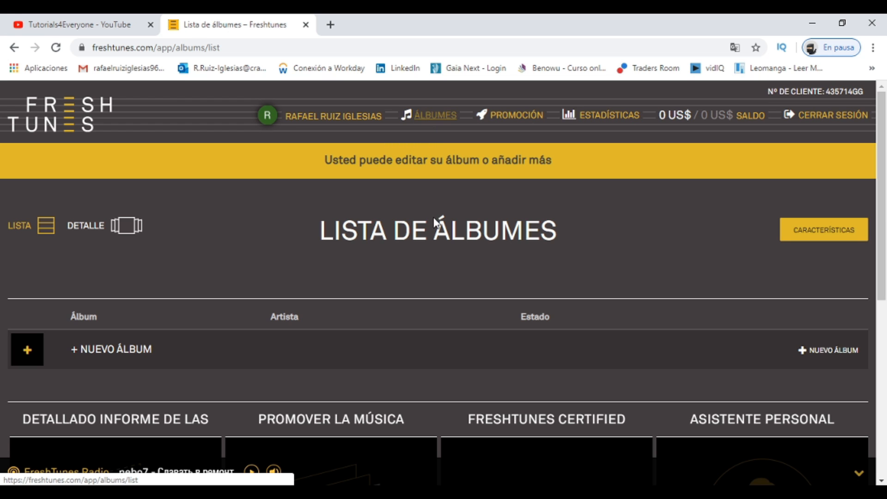
- Start a new album and accept the copyright responsibility notice to reach the track upload area
scroll(439, 224, "down", 3)
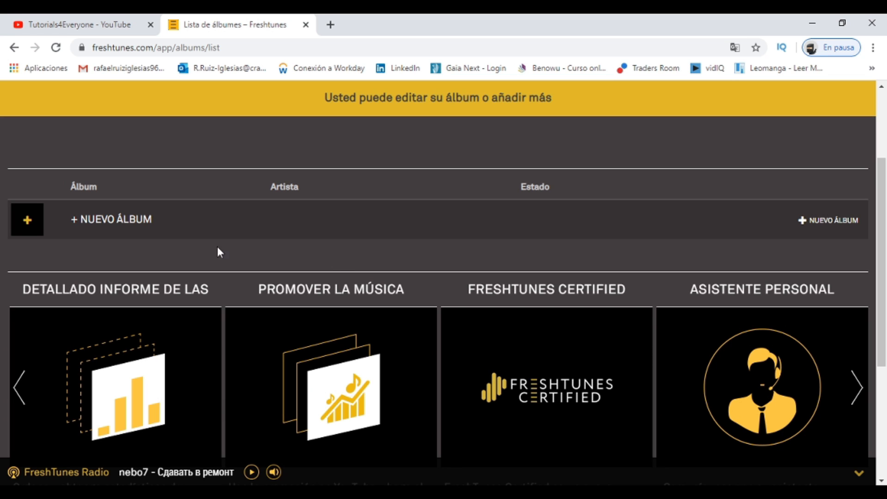
left_click(32, 223)
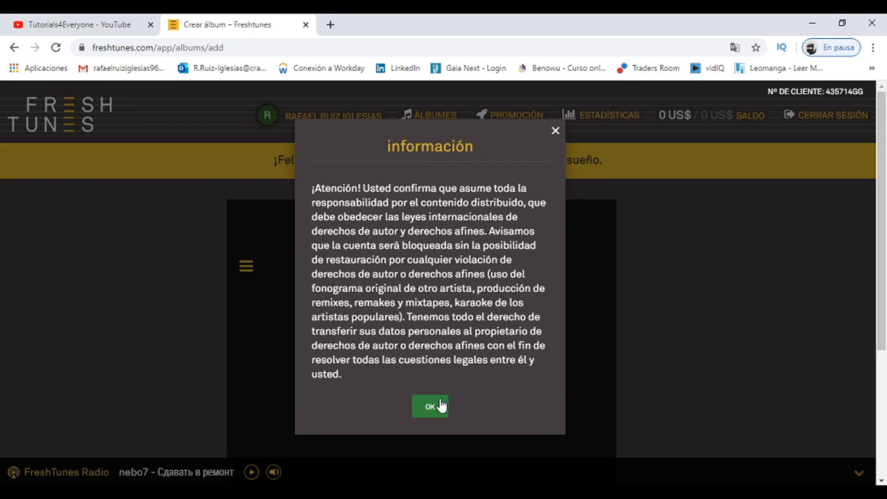
left_click(430, 407)
scroll(470, 377, "down", 1)
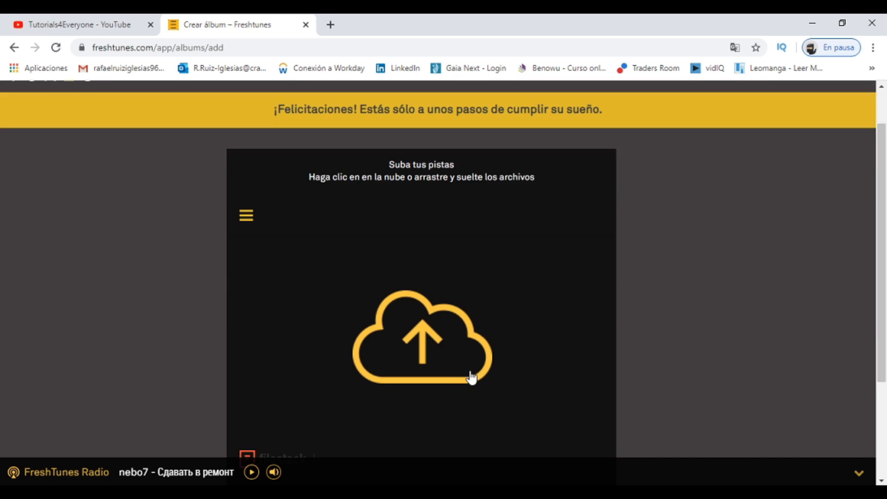
scroll(489, 319, "down", 1)
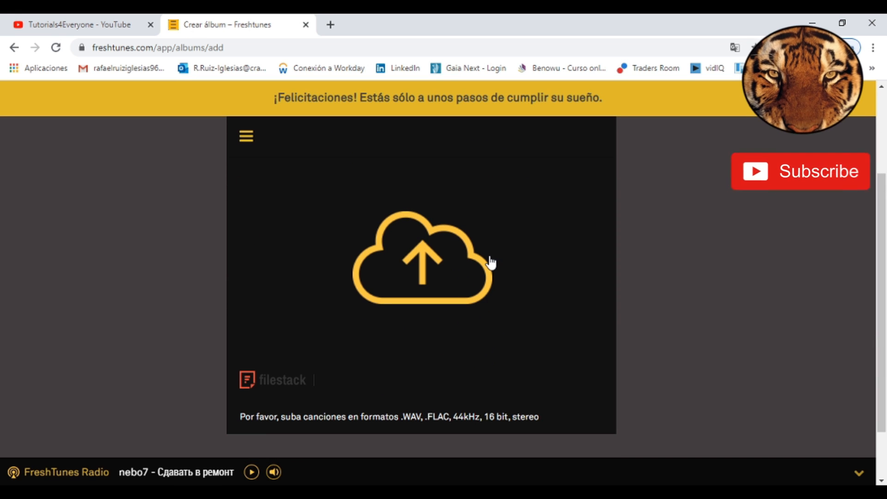
scroll(489, 262, "up", 2)
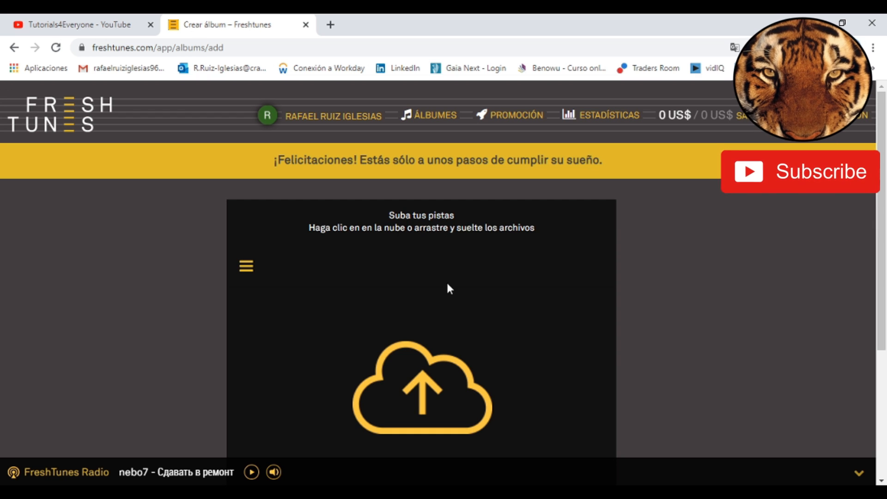
scroll(451, 310, "down", 3)
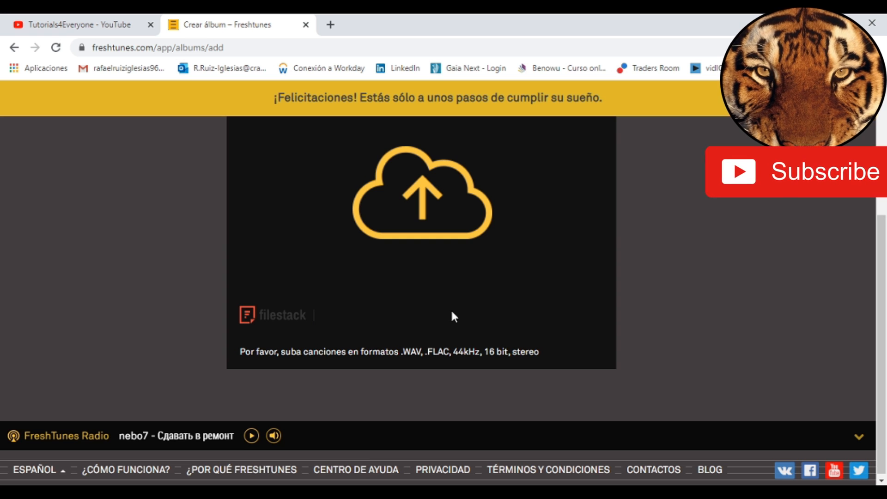
scroll(683, 313, "up", 1)
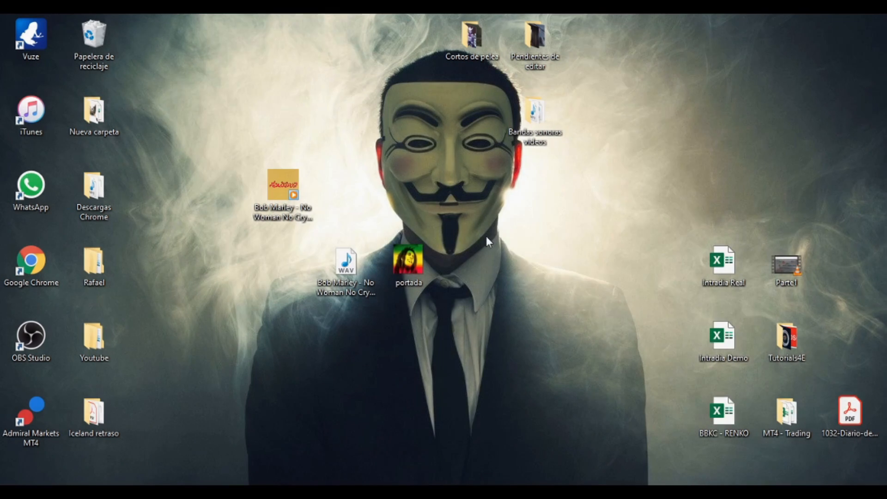
- Rearrange the desktop so the WAV track and the portada image sit apart from the original song file
left_click_drag(485, 236, 547, 329)
left_click(572, 308)
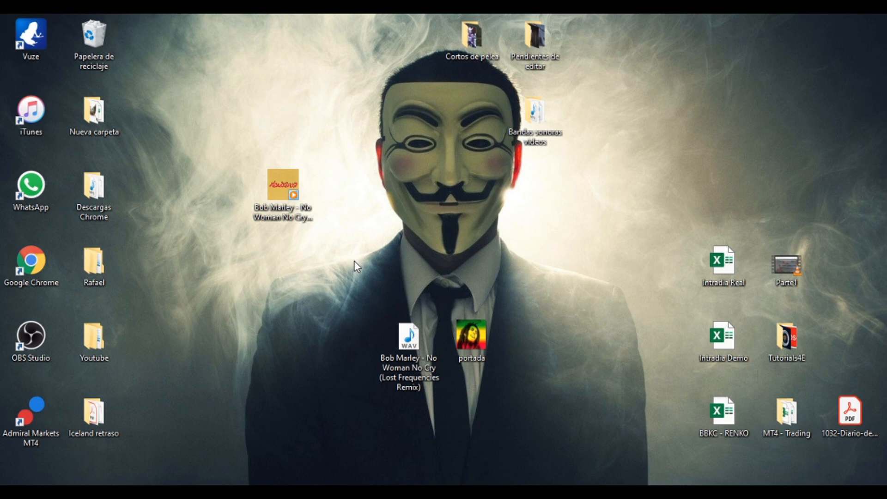
left_click_drag(289, 199, 237, 197)
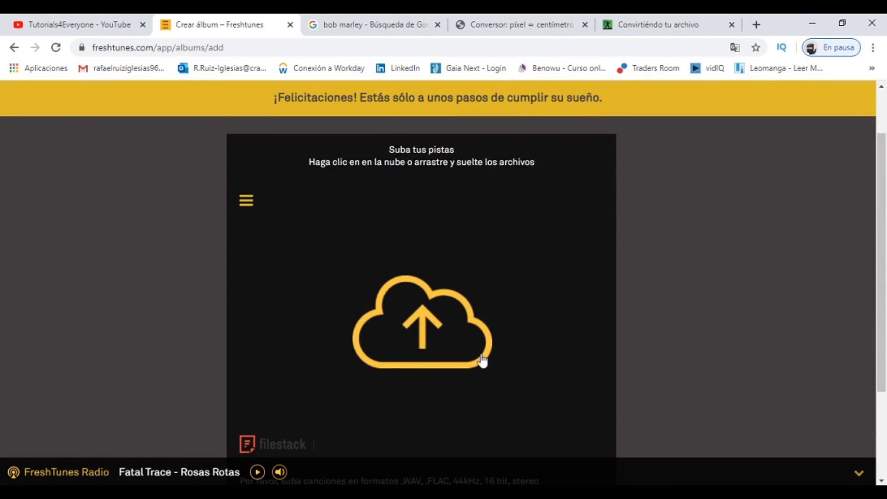
- Check the required track formats and the converted WAV file on the Online-Convert result page, returning to FreshTunes
scroll(508, 365, "down", 3)
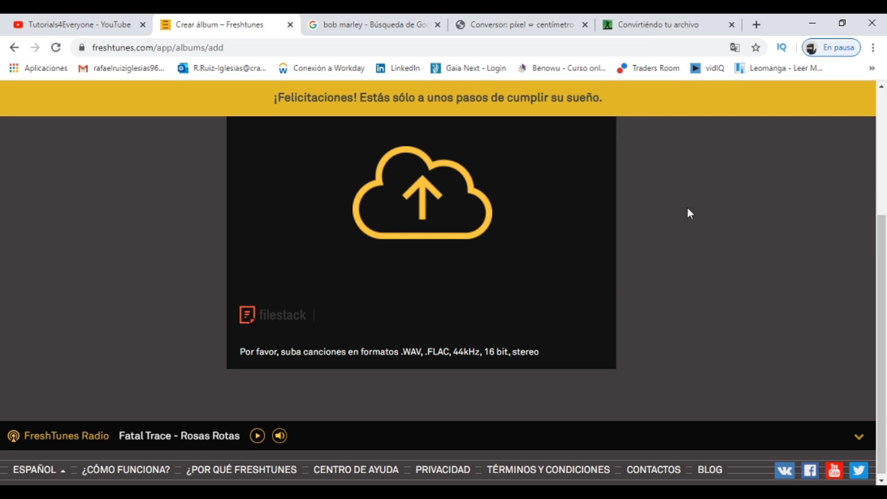
left_click(605, 24)
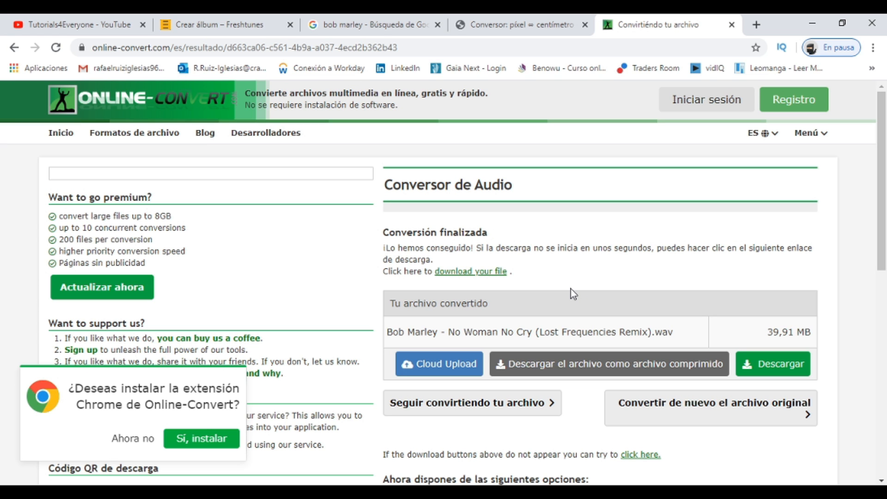
left_click(207, 18)
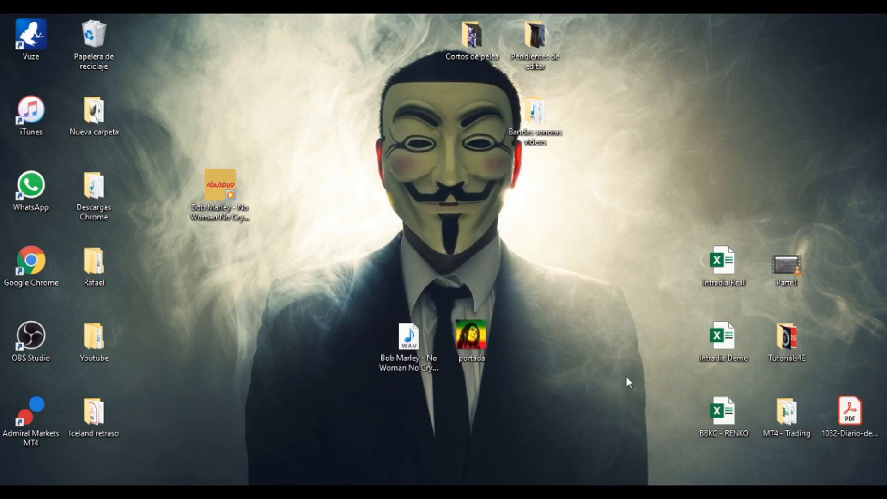
- Add the Bob Marley - No Woman No Cry (Lost Frequencies Remix) WAV file from the desktop and upload it to the album
left_click_drag(400, 352, 624, 493)
left_click_drag(509, 328, 459, 231)
scroll(273, 221, "up", 1)
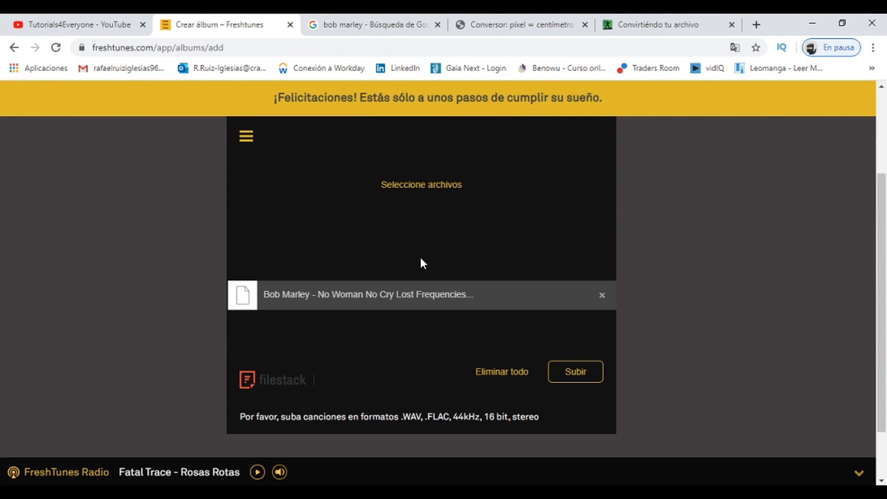
left_click(588, 375)
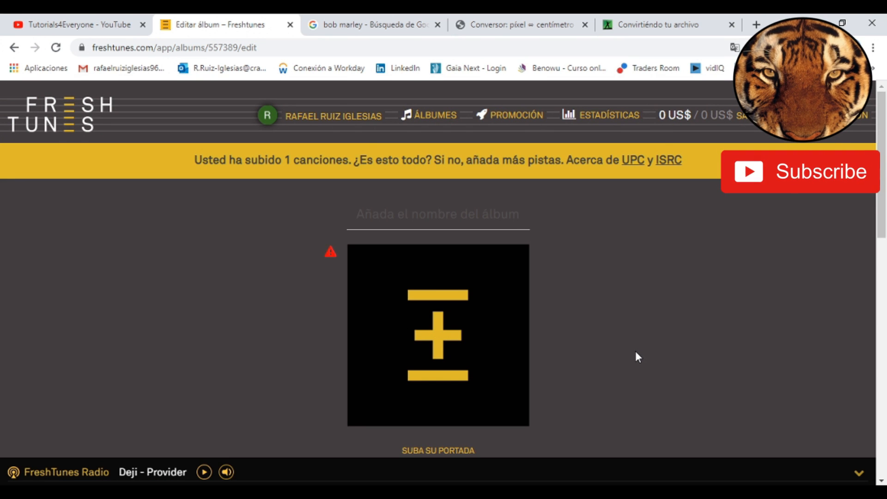
- Upload the portada image from the desktop as the album cover and save it with its full crop
scroll(575, 326, "down", 3)
scroll(568, 311, "up", 1)
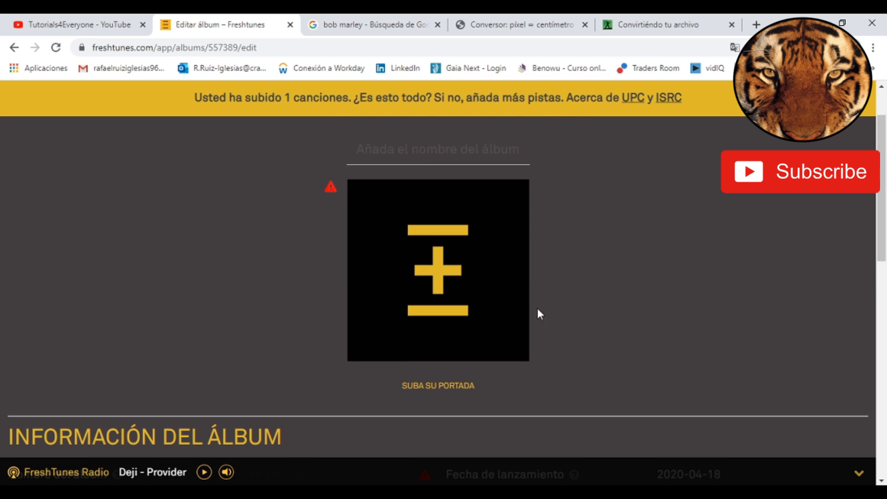
left_click(442, 388)
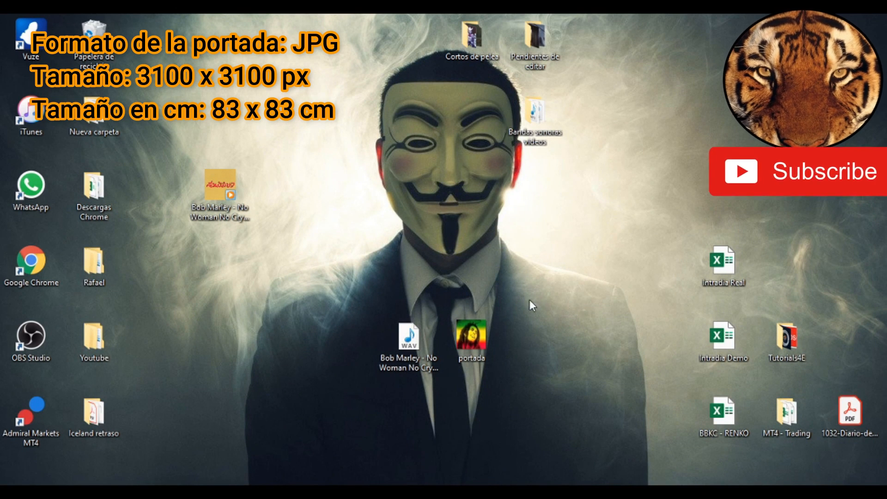
left_click_drag(486, 331, 369, 294)
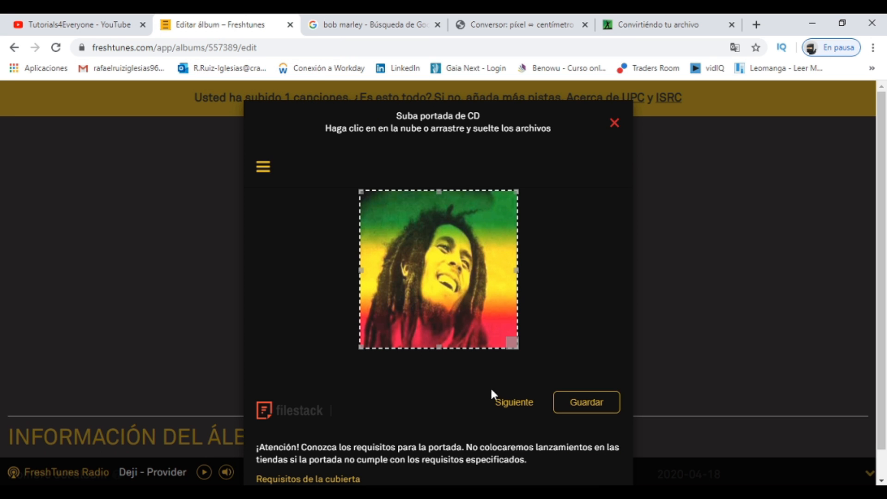
left_click(594, 409)
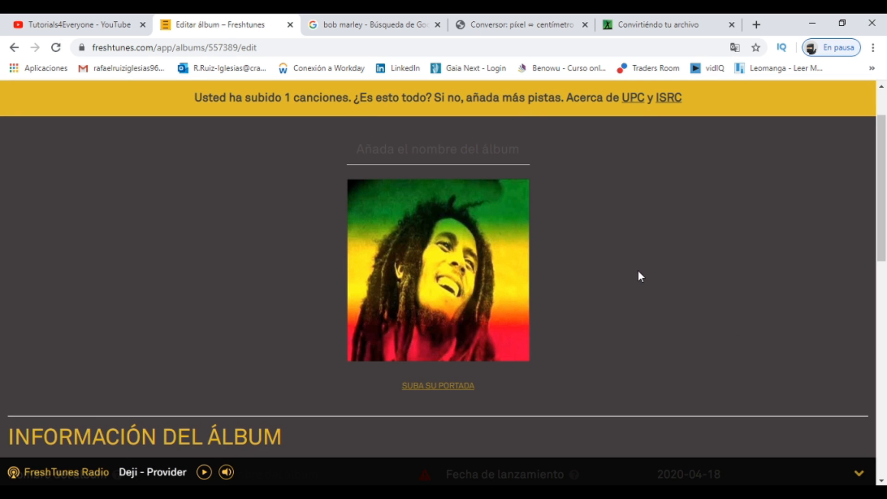
- Enter Tutorials4everyone as the album name in the album information
scroll(600, 274, "down", 3)
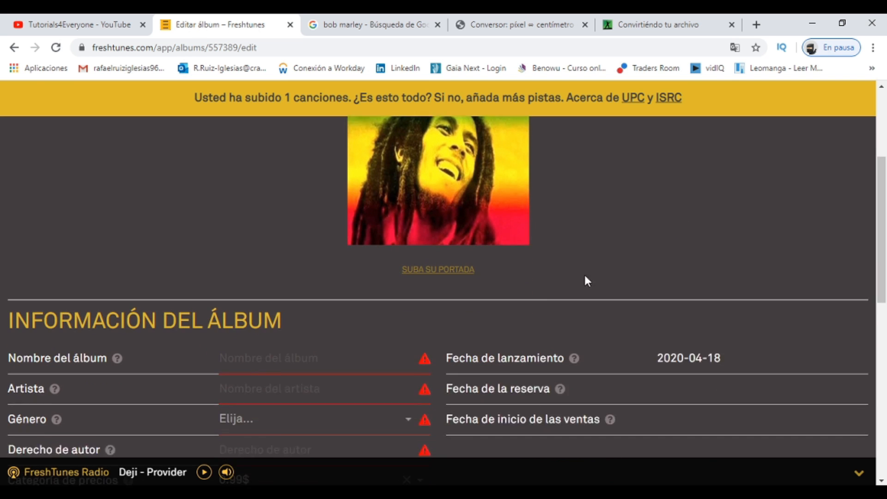
scroll(277, 277, "down", 1)
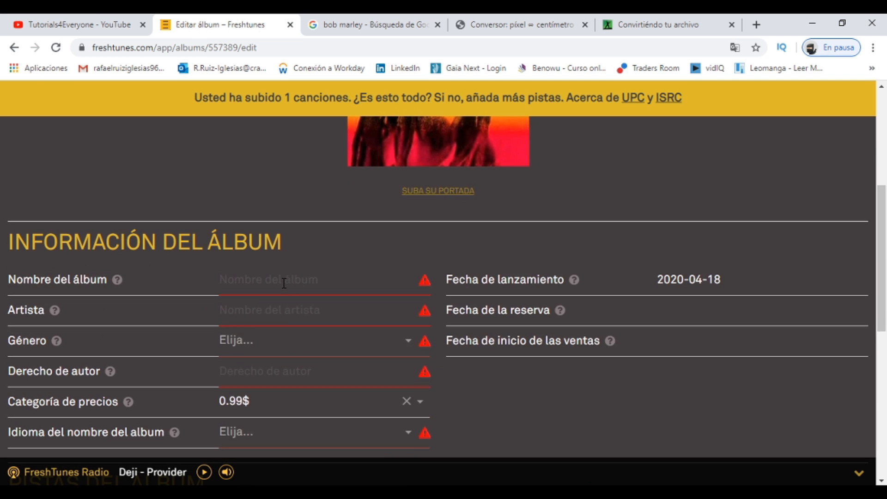
left_click(284, 281)
type("Tutorialseveryone")
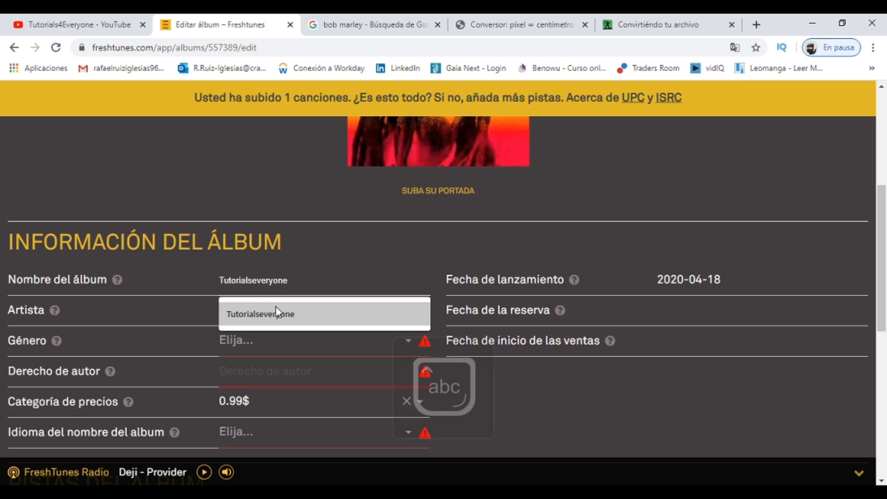
left_click(277, 311)
left_click(267, 281)
type("4everyone")
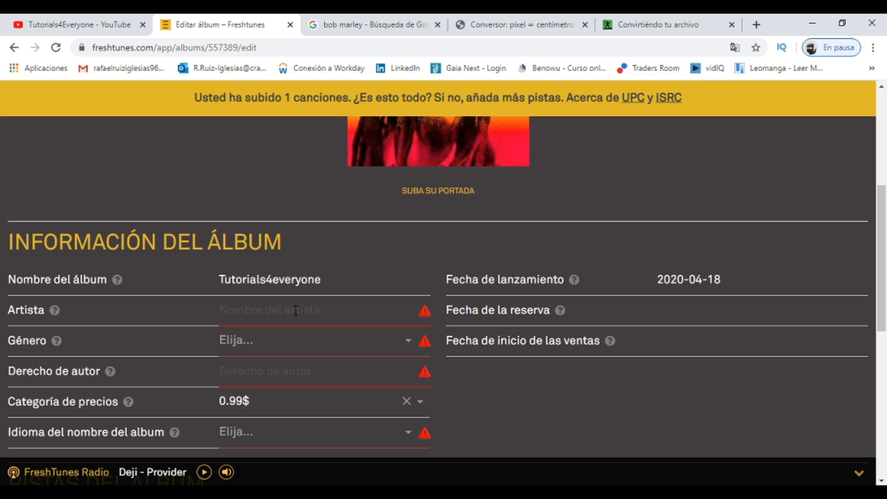
- Copy the album name into the artist and copyright fields as Tutorials4everyone
left_click_drag(327, 279, 154, 293)
key("ctrl+c")
left_click(280, 311)
key("ctrl+v")
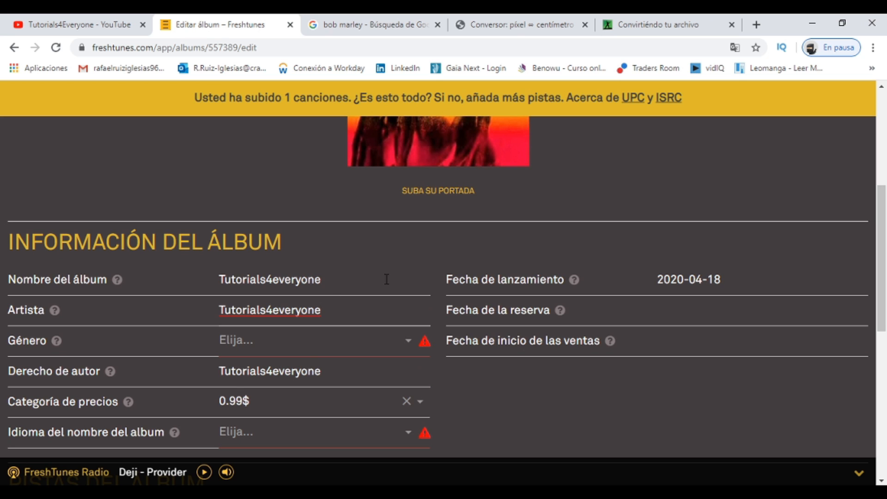
- Set the album's genre to House
left_click(267, 349)
scroll(345, 418, "down", 5)
scroll(345, 411, "down", 10)
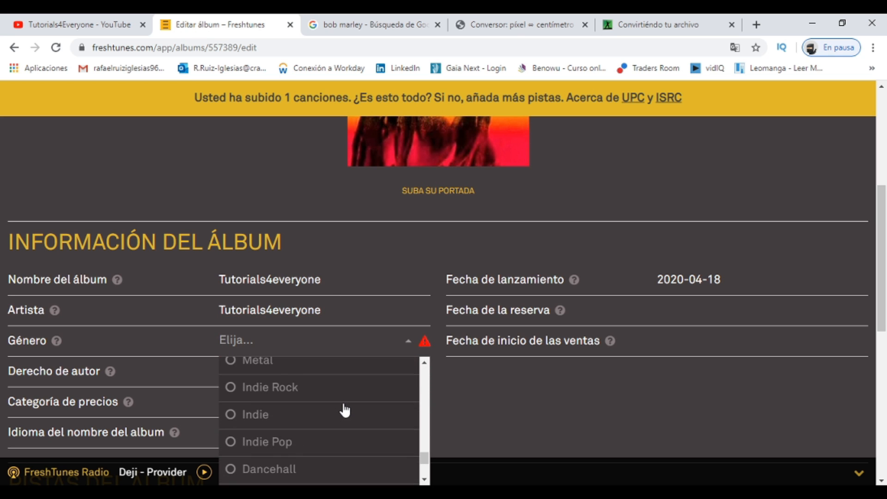
scroll(346, 409, "down", 2)
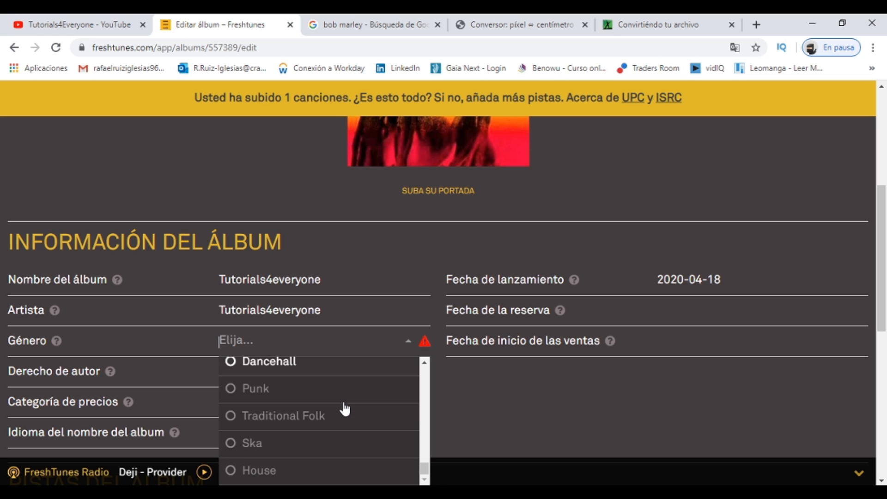
scroll(279, 452, "up", 6)
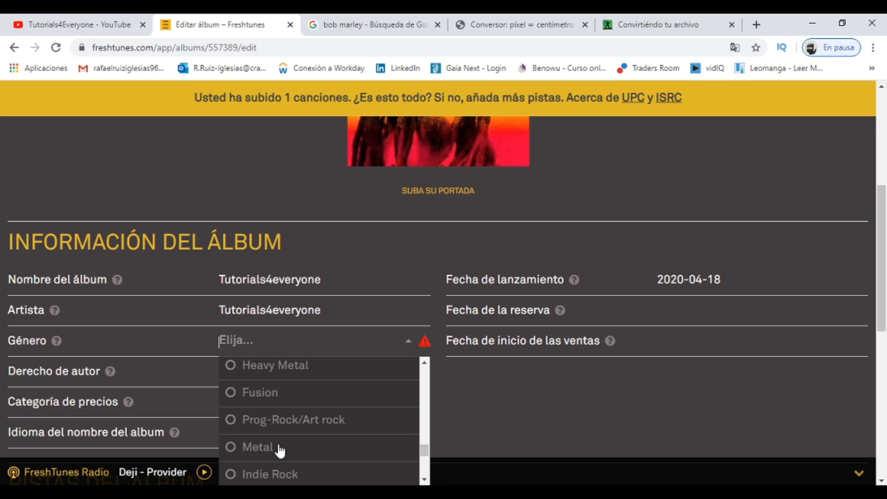
scroll(279, 464, "down", 6)
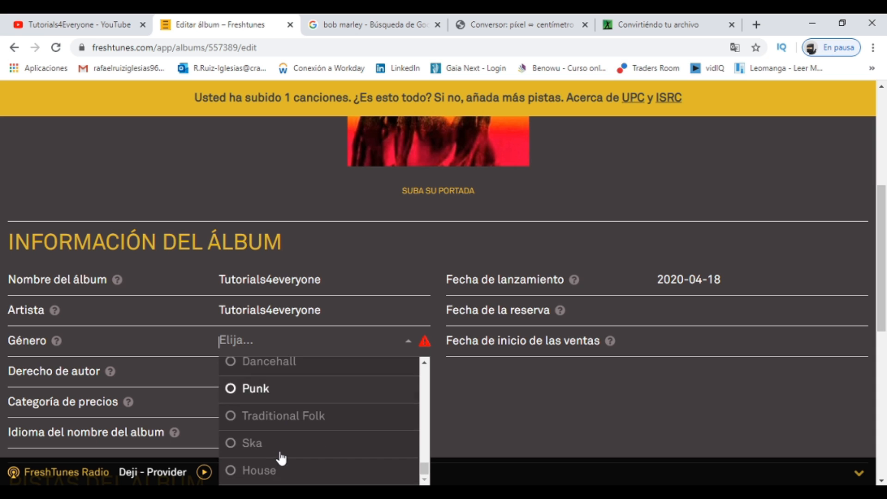
left_click(283, 474)
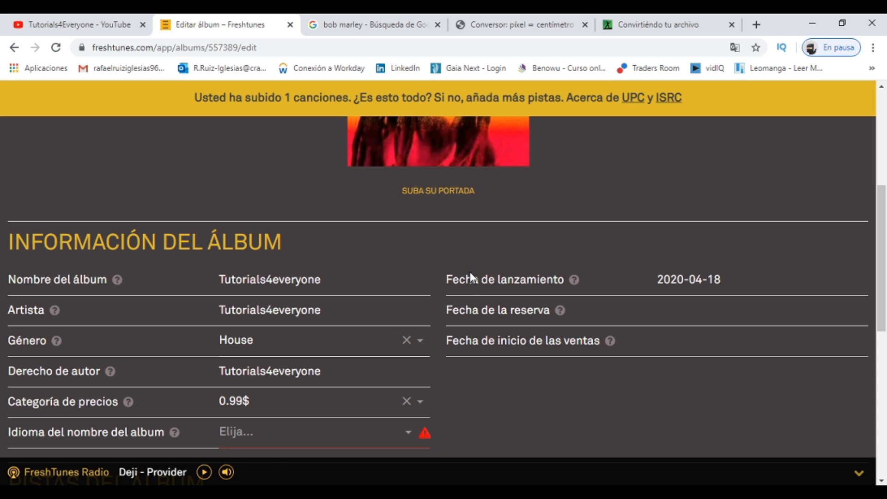
- Set the album's price category to 0.69$ and the album name's language to Spanish
left_click(348, 406)
left_click(303, 422)
scroll(312, 387, "down", 2)
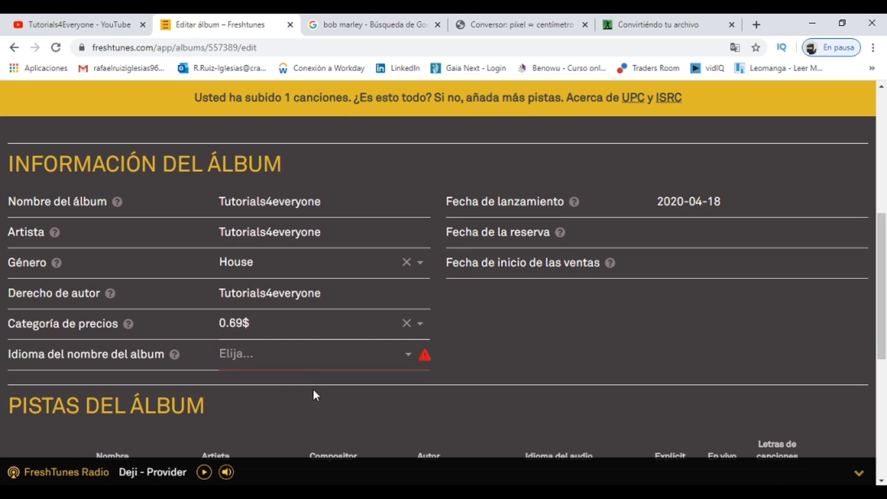
left_click(303, 364)
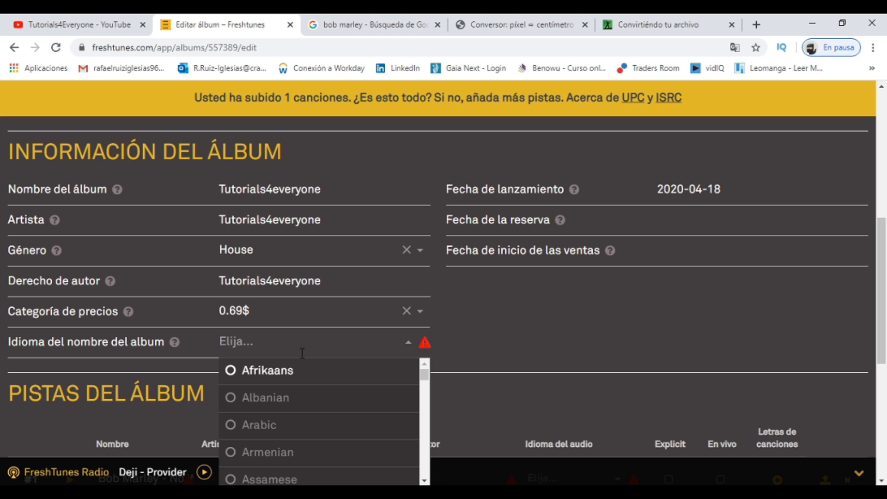
type("spani")
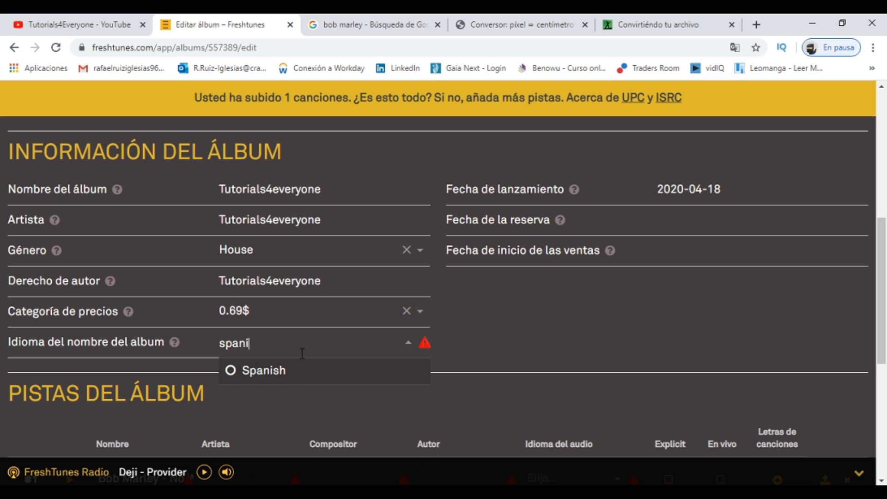
left_click(299, 369)
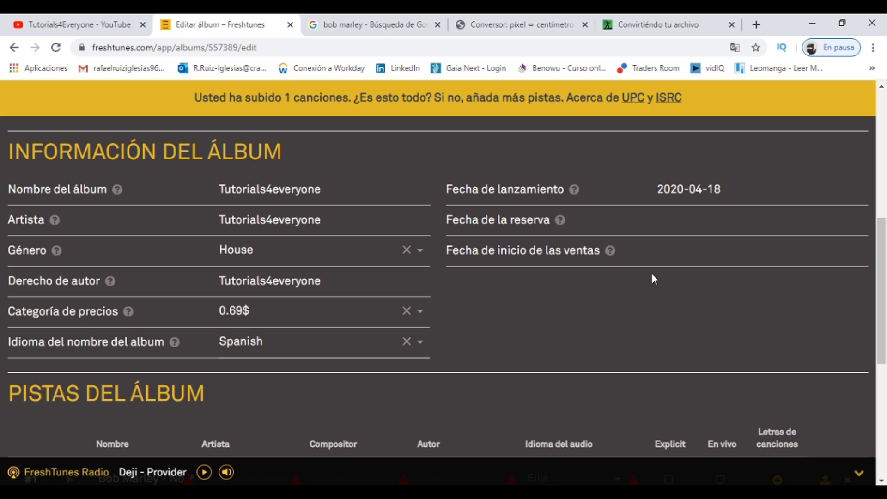
- Fill in the name, artist, composer and author of track #1 with Tutorials4everyone
scroll(576, 314, "down", 3)
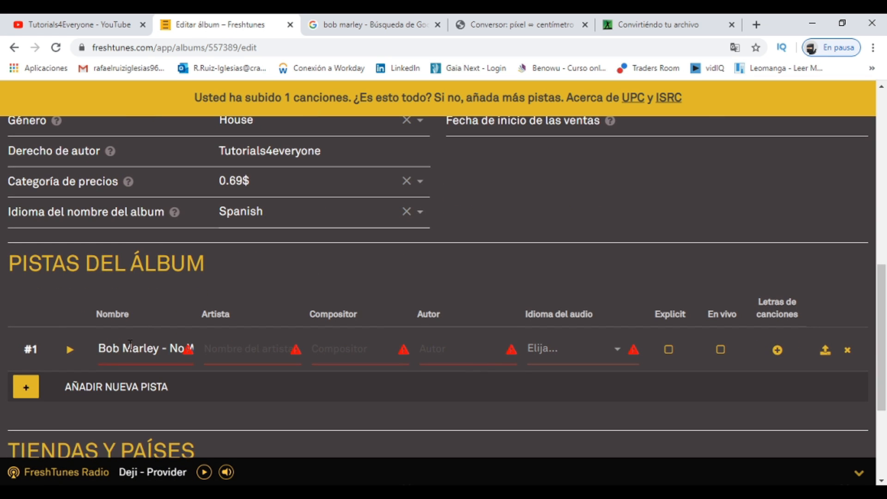
left_click_drag(104, 351, 285, 346)
type("Tutorials4everyone")
left_click(238, 348)
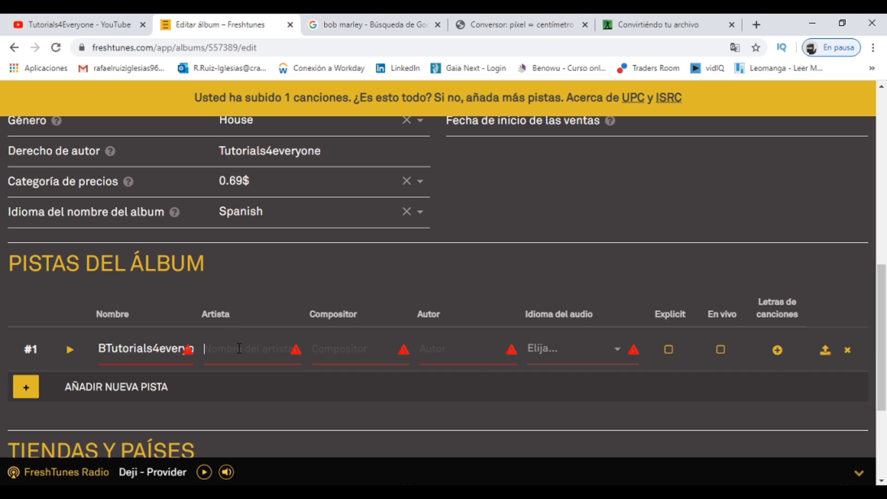
type("Tutorials4everyone")
left_click(365, 351)
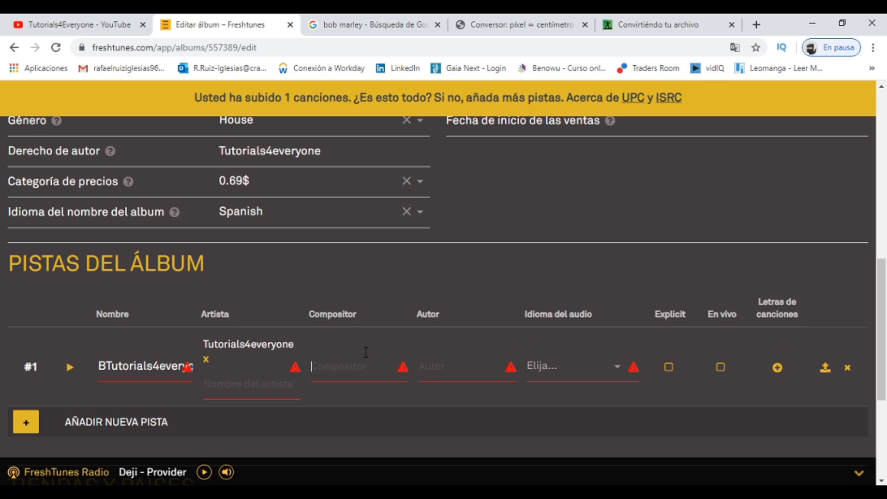
type("Tutorials4everyone")
left_click(444, 375)
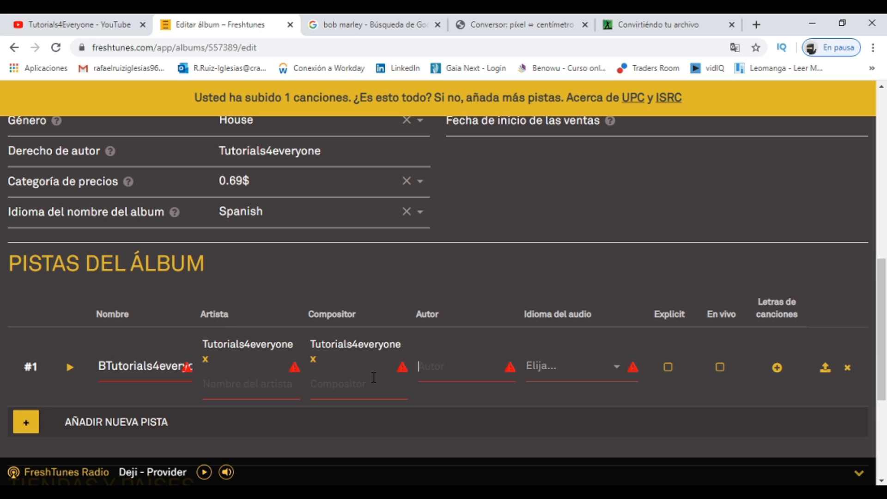
type("Tutorials4everyone")
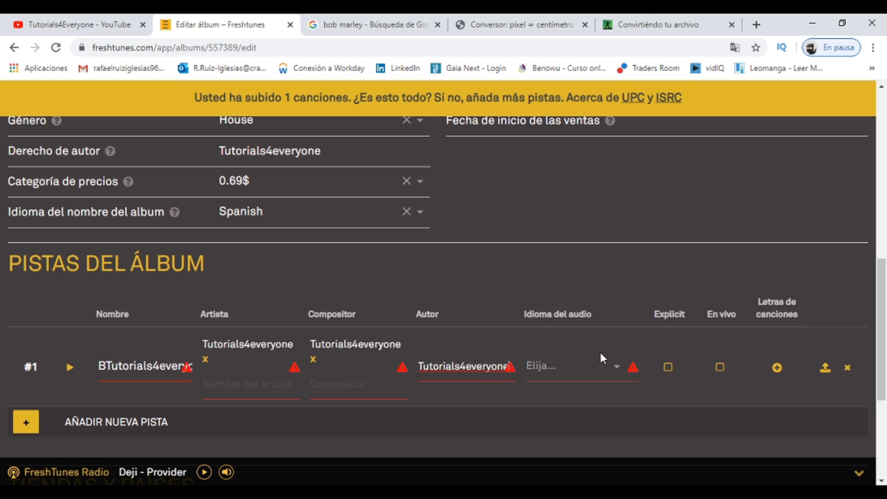
- Set the audio language of track #1 to English
left_click(599, 364)
scroll(577, 410, "down", 3)
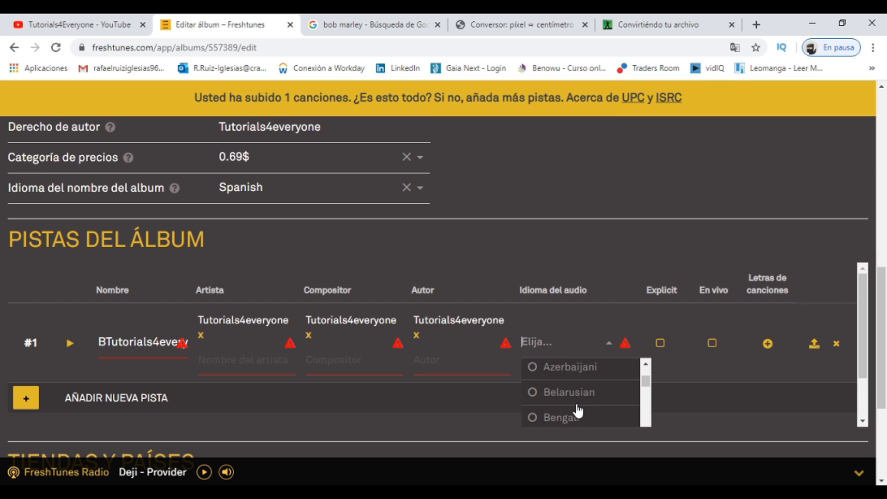
type("engl")
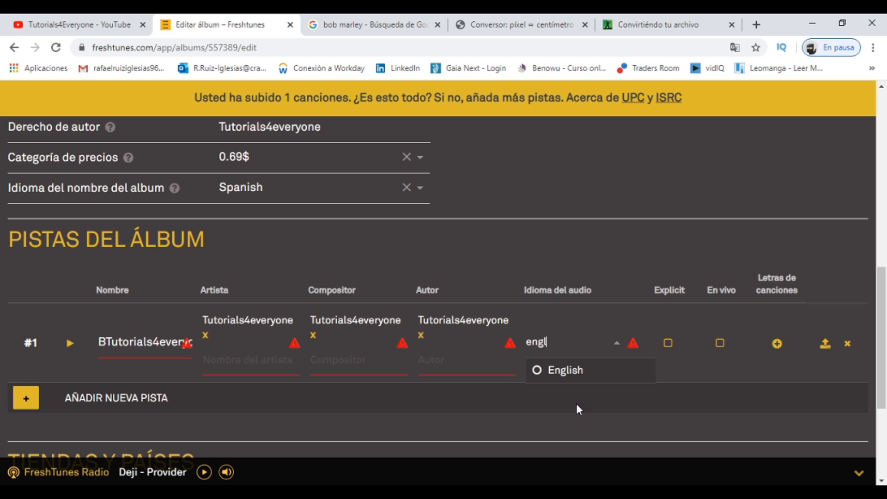
left_click(593, 369)
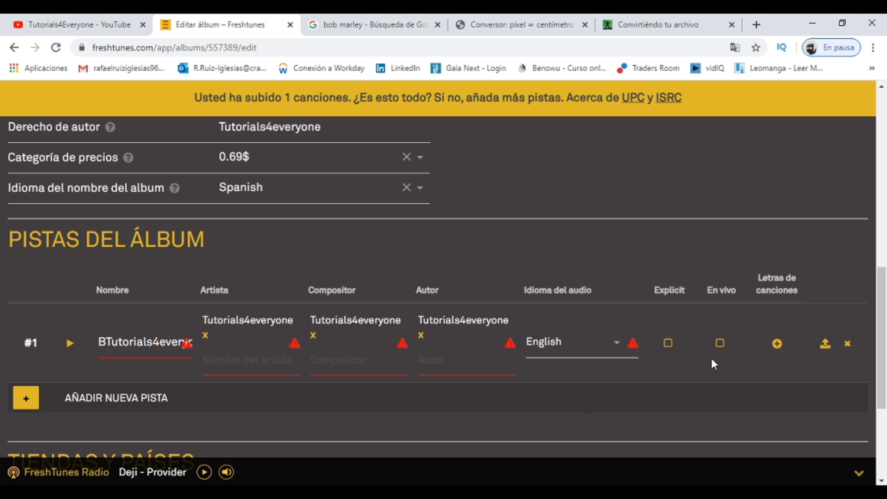
- Save the album with the preset countries and stores, and dismiss the resulting message
scroll(707, 365, "down", 1)
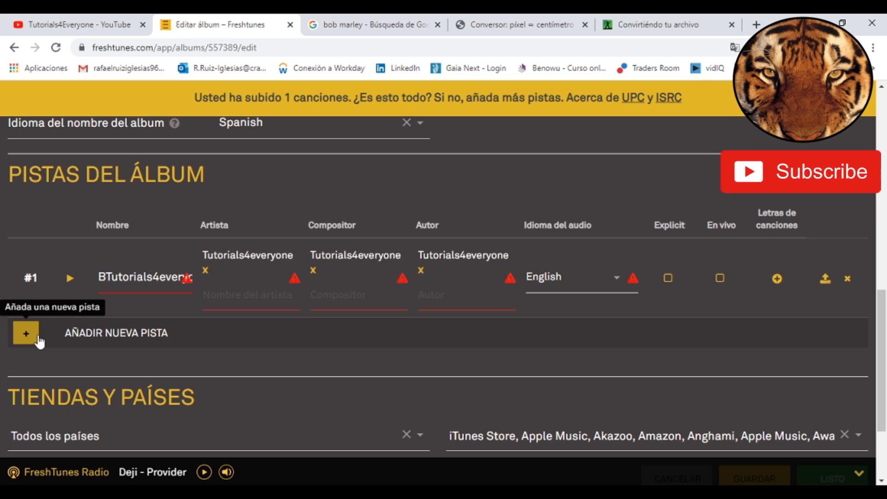
scroll(160, 369, "down", 3)
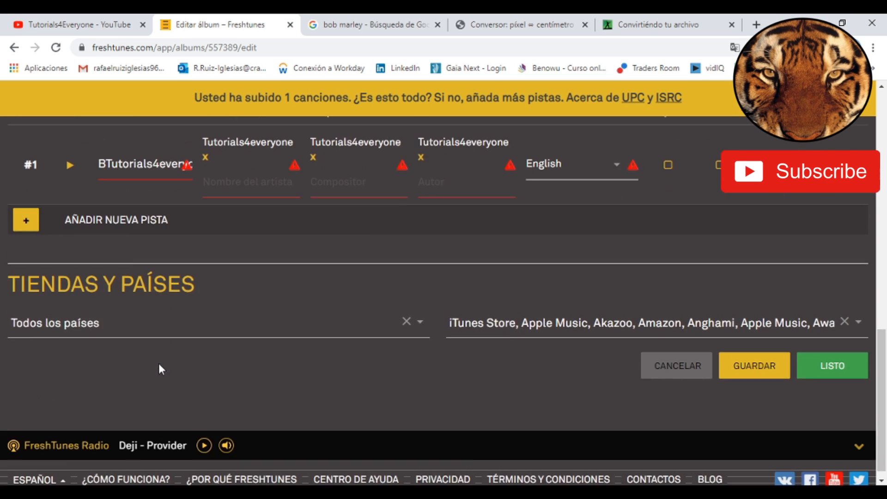
scroll(222, 248, "up", 1)
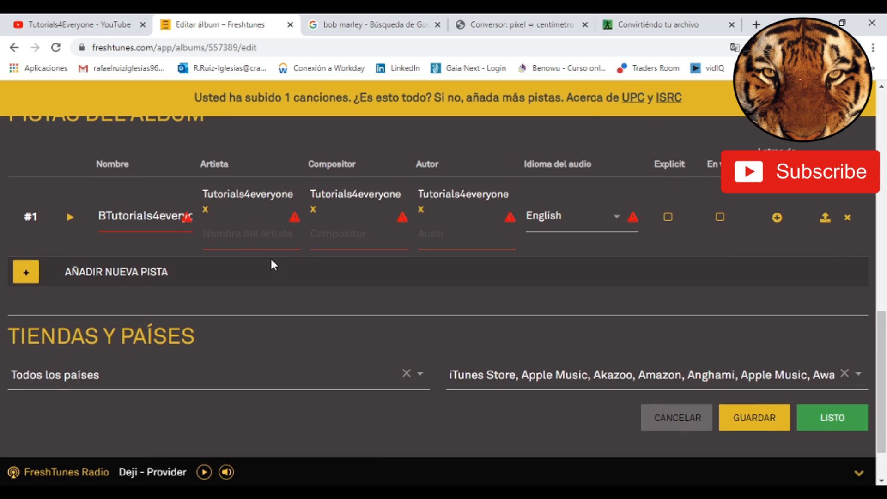
left_click(760, 418)
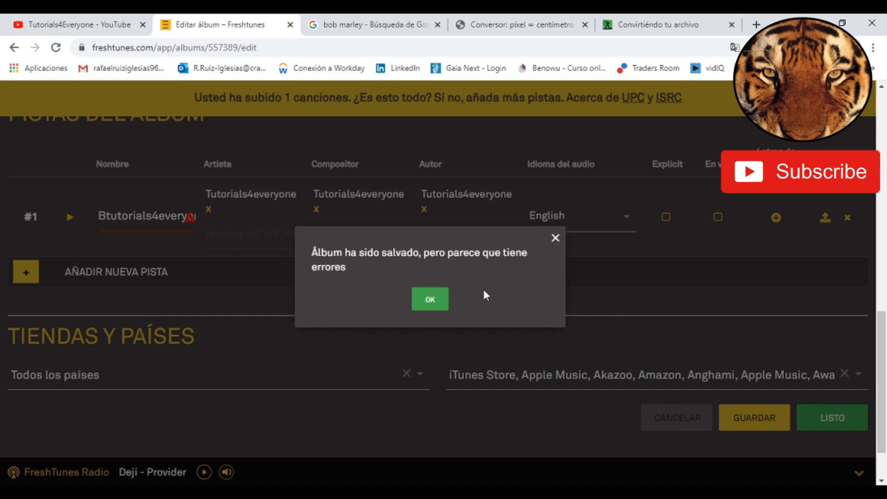
left_click(430, 300)
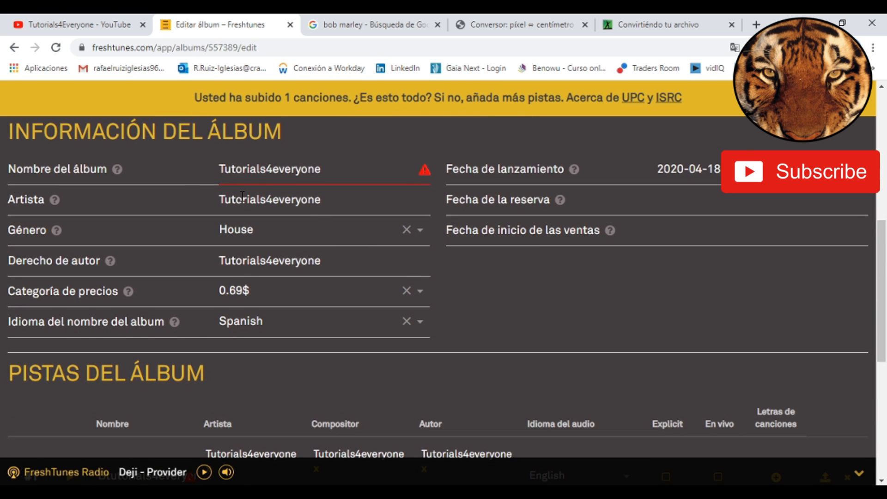
- Examine the album information and the track's name field for the cause of the flagged errors
scroll(202, 222, "up", 4)
scroll(236, 444, "down", 3)
scroll(199, 369, "down", 4)
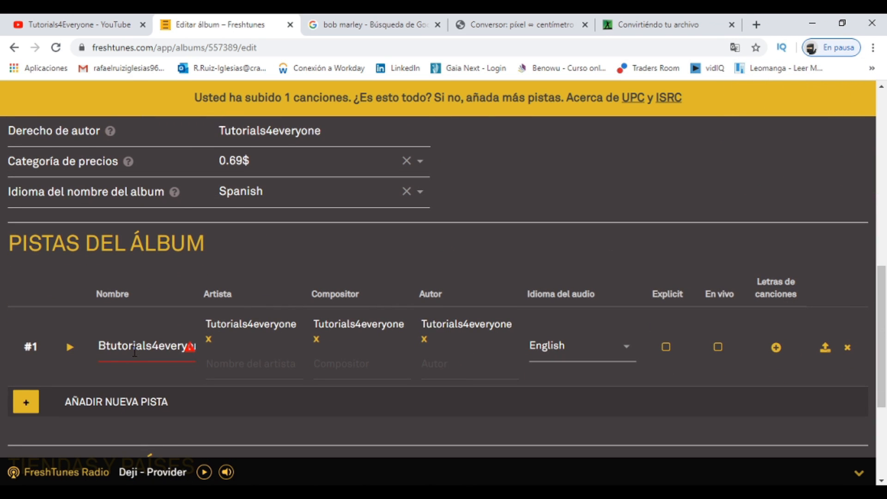
left_click_drag(117, 348, 19, 352)
left_click(136, 352)
scroll(108, 346, "up", 8)
scroll(185, 360, "down", 3)
scroll(260, 410, "down", 10)
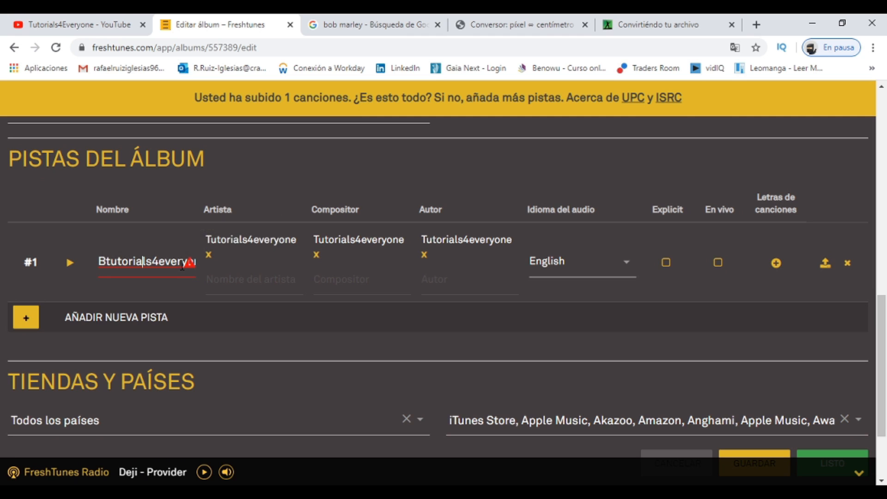
mouse_move(188, 261)
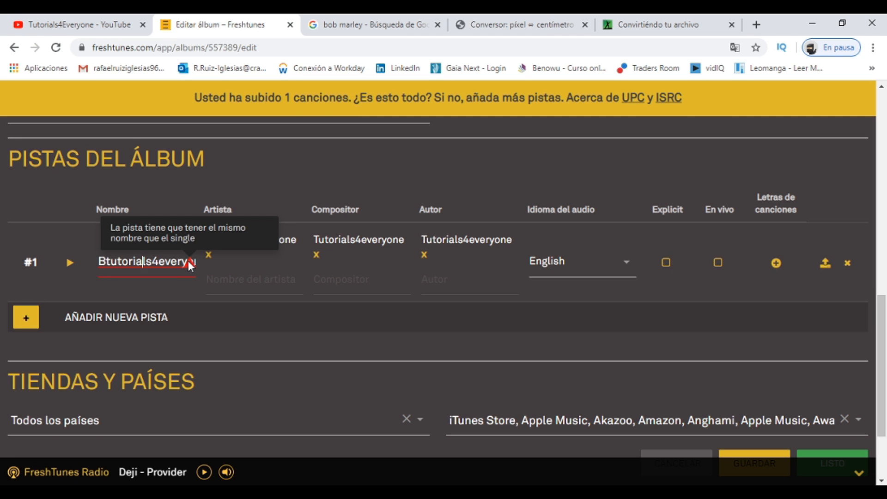
- Replace the name of track #1 with the album name Tutorials4everyone, copied from the album information, and save the album
left_click_drag(141, 262, 63, 259)
scroll(128, 249, "up", 1)
scroll(128, 249, "up", 7)
left_click_drag(324, 345, 221, 343)
key("ctrl+c")
scroll(197, 338, "down", 7)
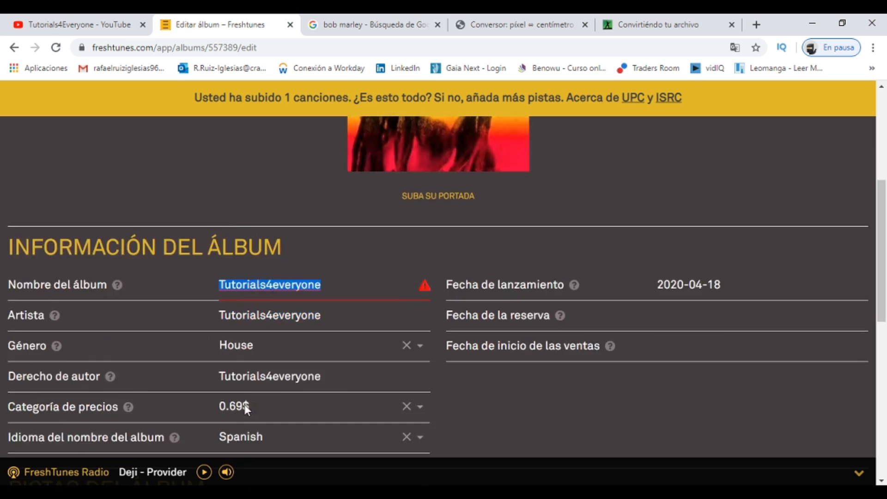
left_click_drag(99, 328, 361, 330)
key("ctrl+v")
left_click_drag(141, 330, 5, 327)
left_click(249, 364)
scroll(403, 386, "down", 4)
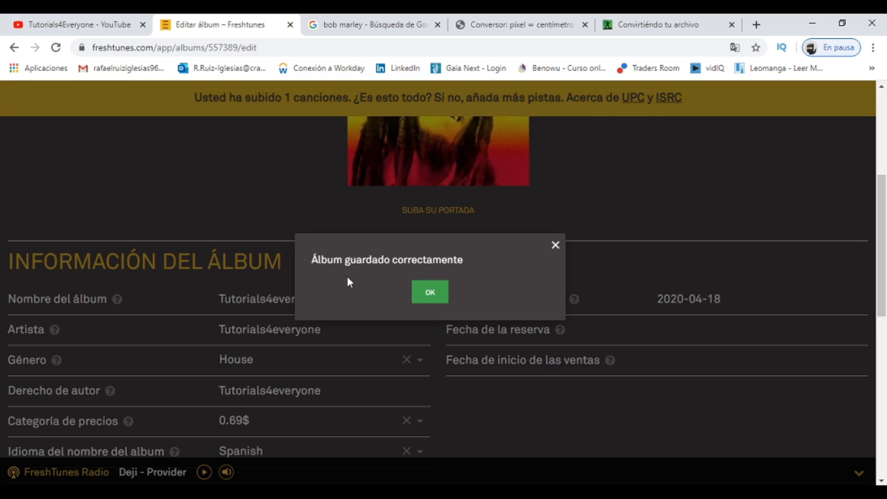
left_click(413, 285)
- Finish the album, check its details and track in the final review, and submit it for moderation
scroll(319, 291, "down", 7)
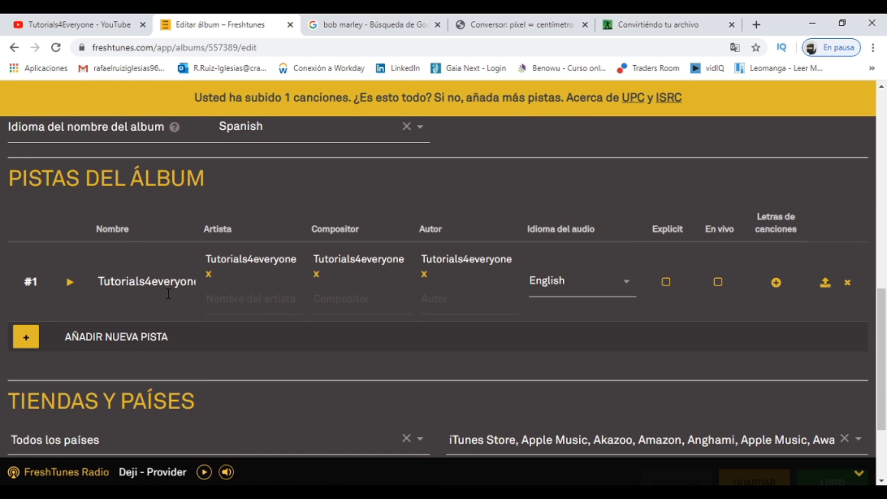
scroll(167, 295, "down", 3)
scroll(778, 385, "up", 1)
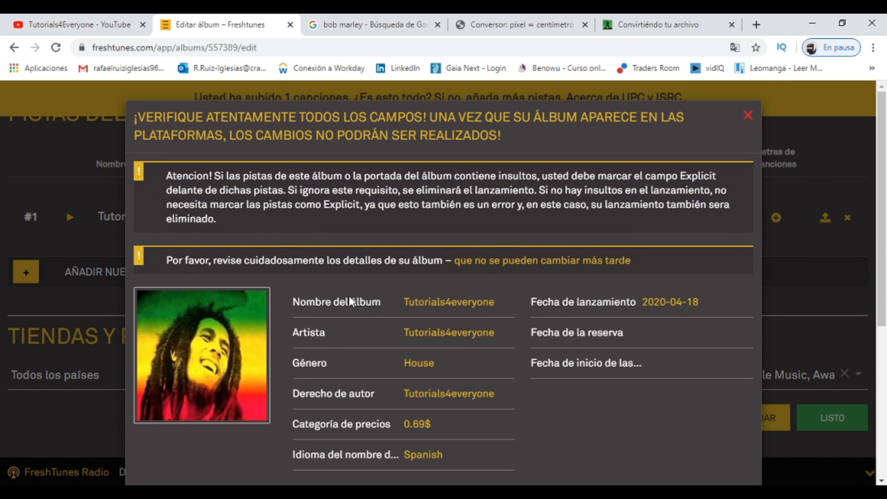
scroll(325, 193, "down", 6)
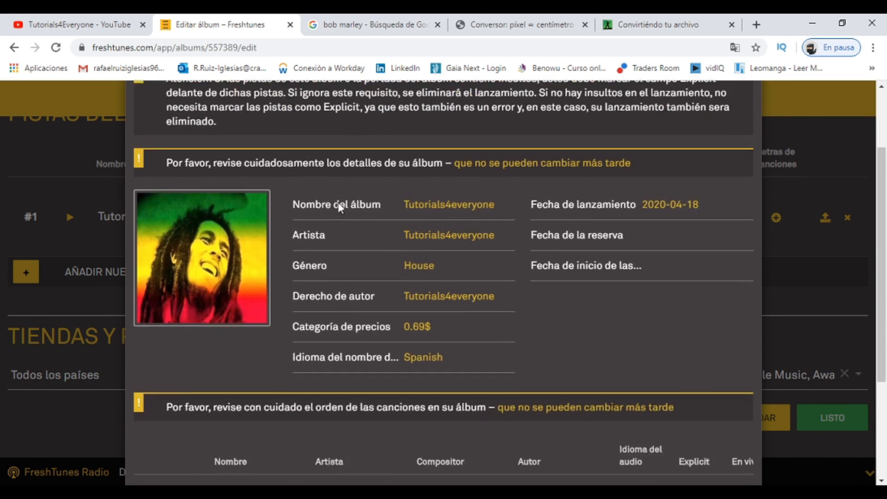
scroll(509, 217, "up", 6)
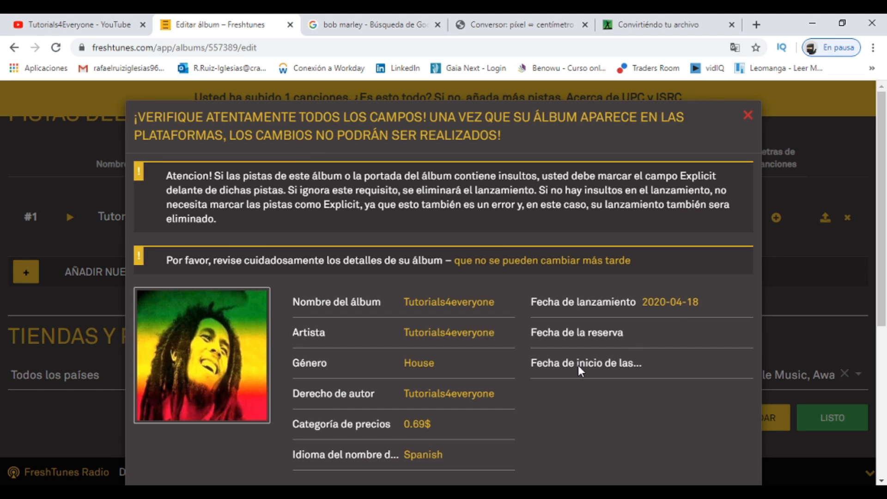
scroll(597, 357, "down", 5)
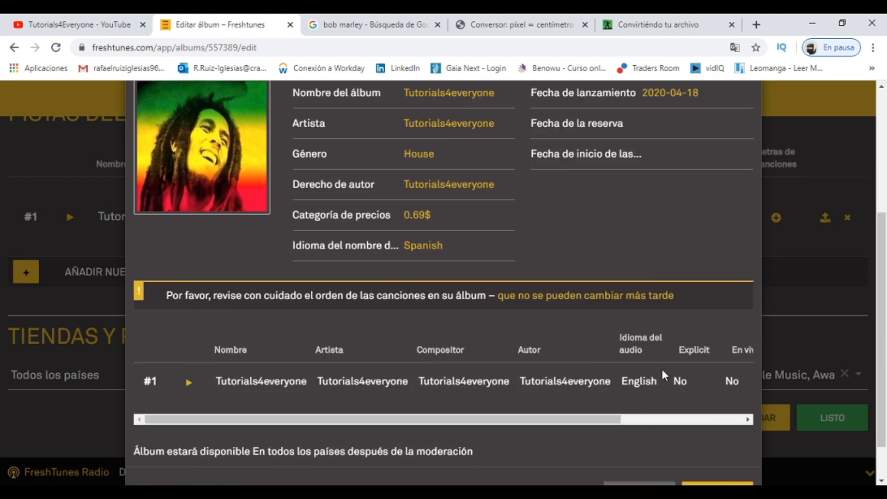
scroll(663, 375, "down", 1)
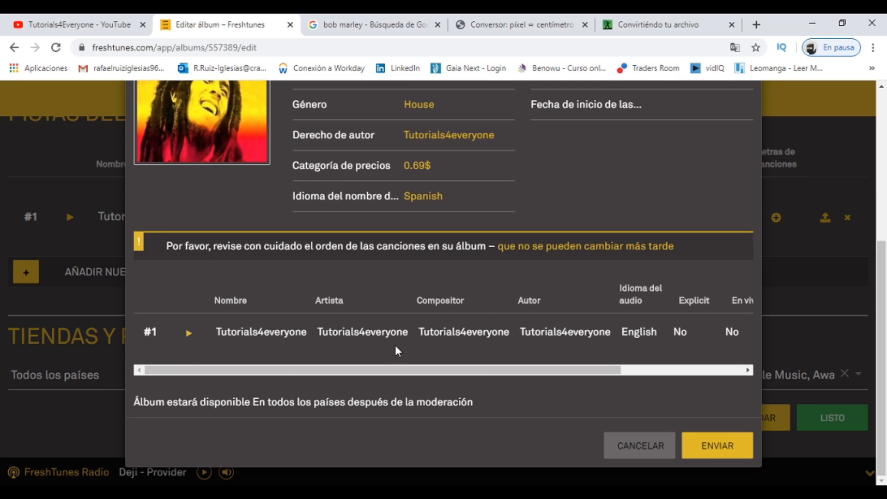
left_click(714, 447)
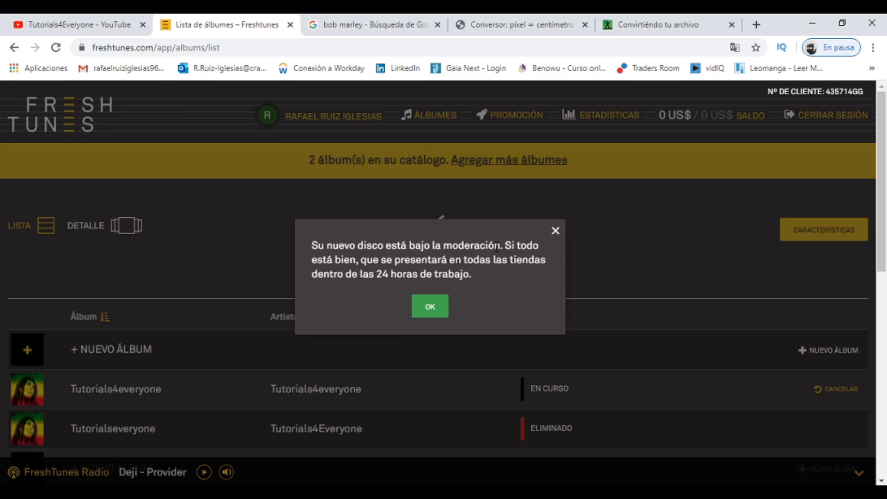
left_click_drag(392, 260, 460, 260)
left_click_drag(391, 275, 467, 276)
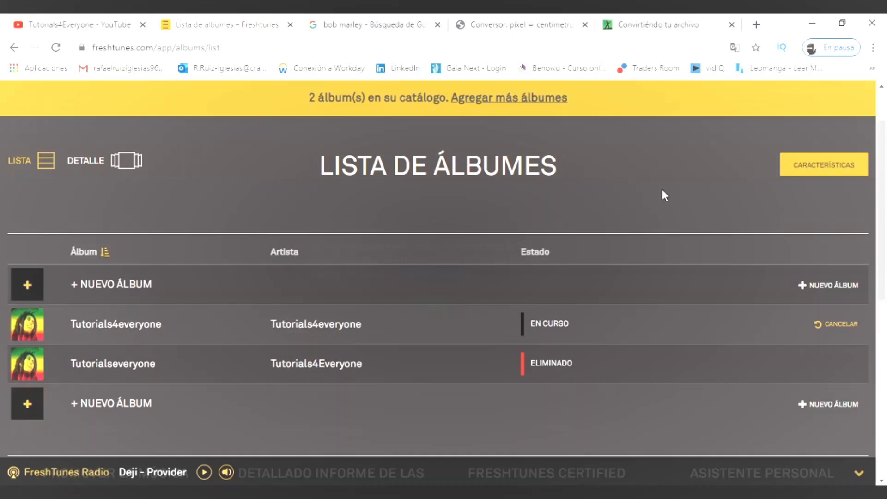